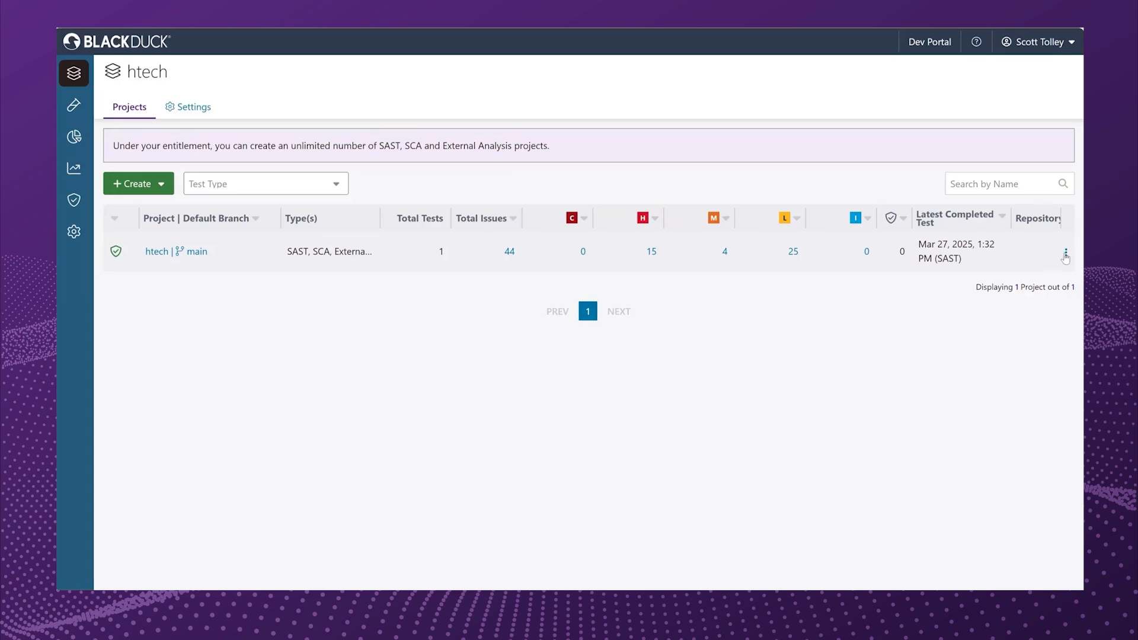
# Set up a new SAST test for the htech project with the hippotest-main zip file as its source code upload.
pyautogui.click(1066, 253)
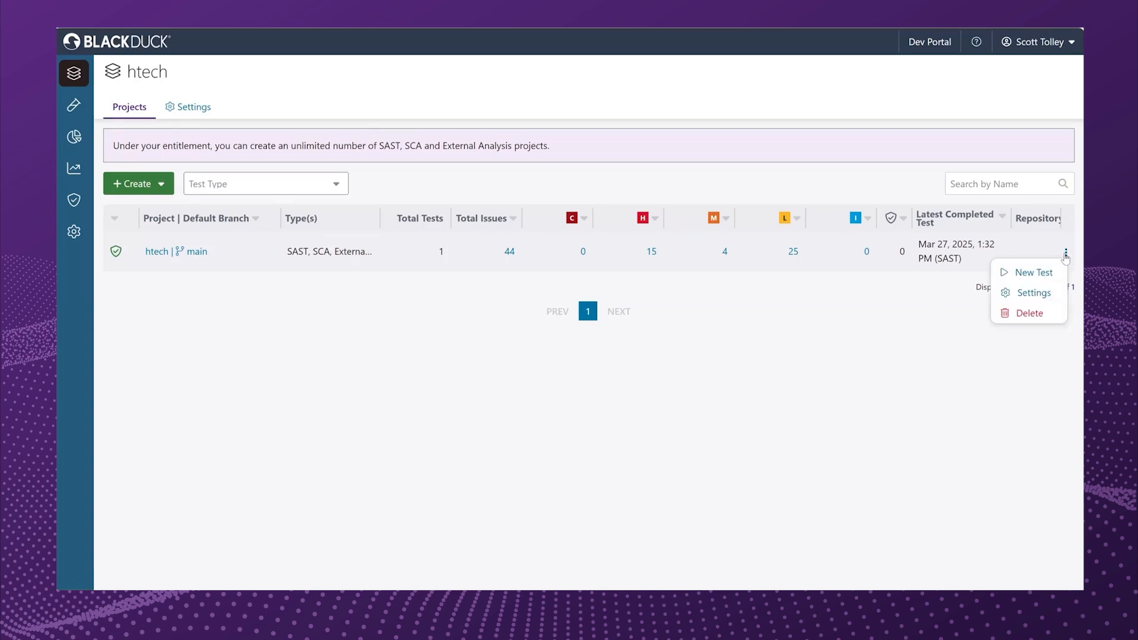
pyautogui.click(1041, 277)
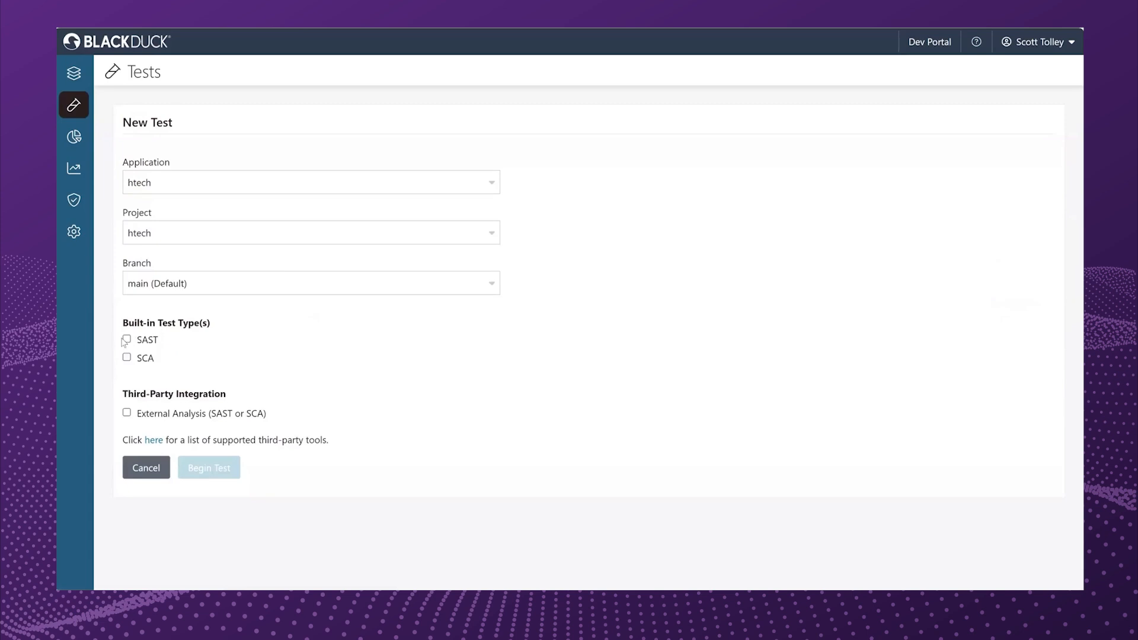
pyautogui.click(127, 341)
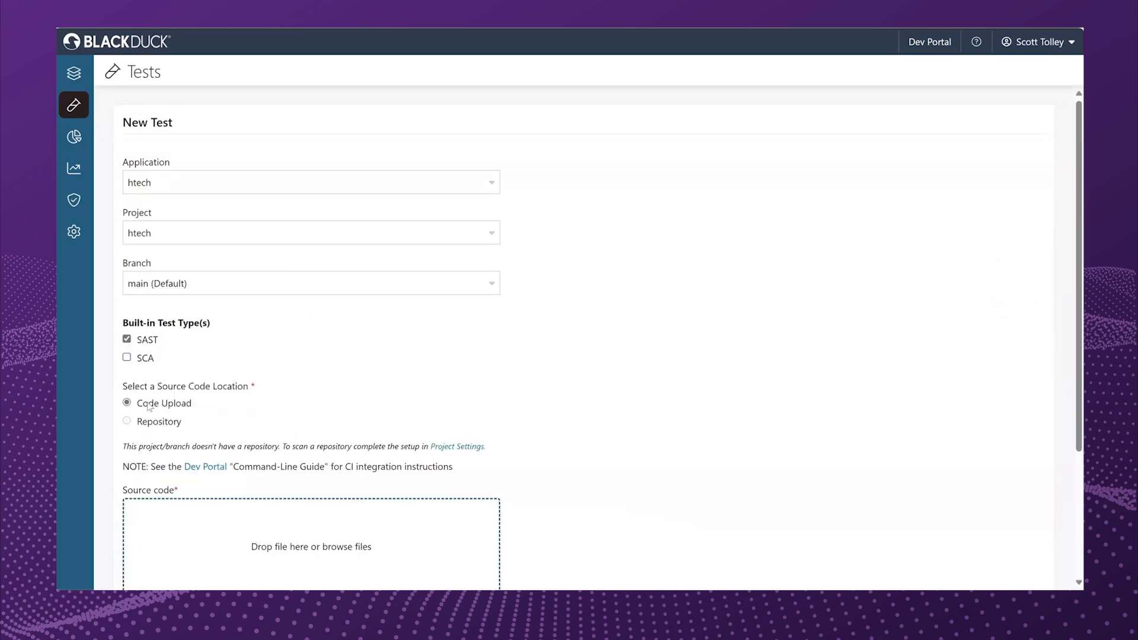
pyautogui.scroll(-2, 355, 405)
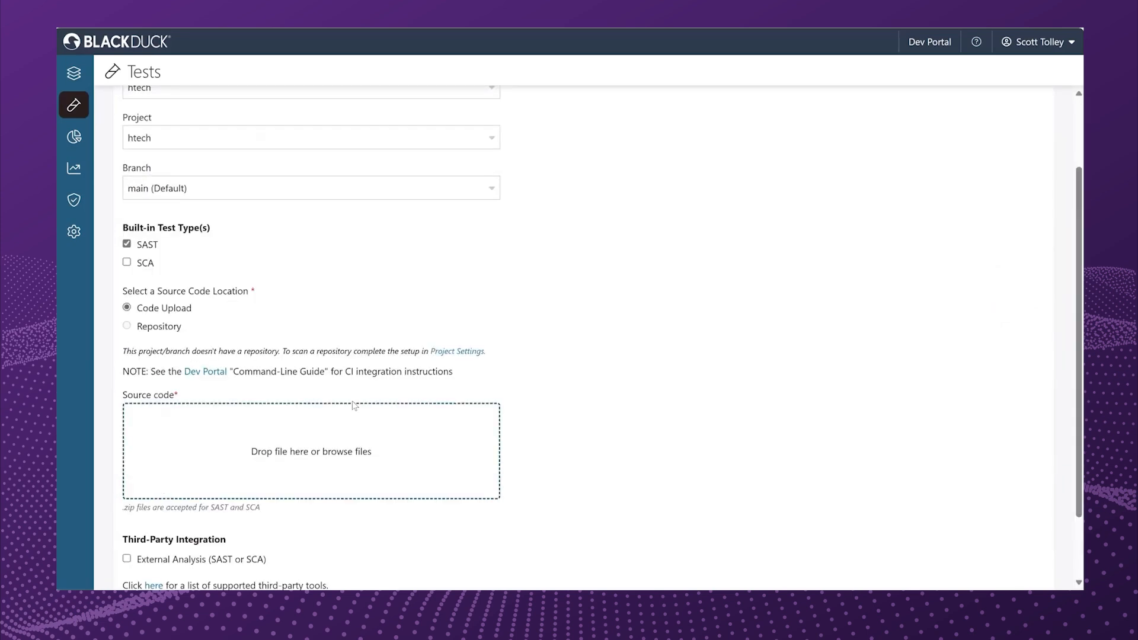
pyautogui.scroll(-2, 350, 366)
pyautogui.click(349, 365)
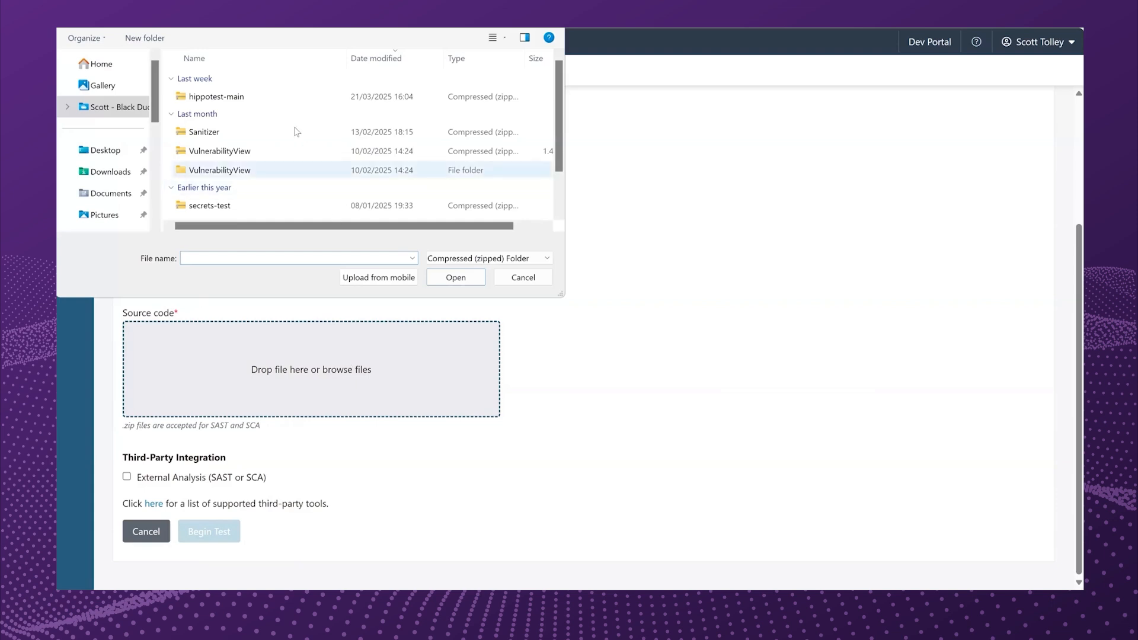
pyautogui.click(237, 100)
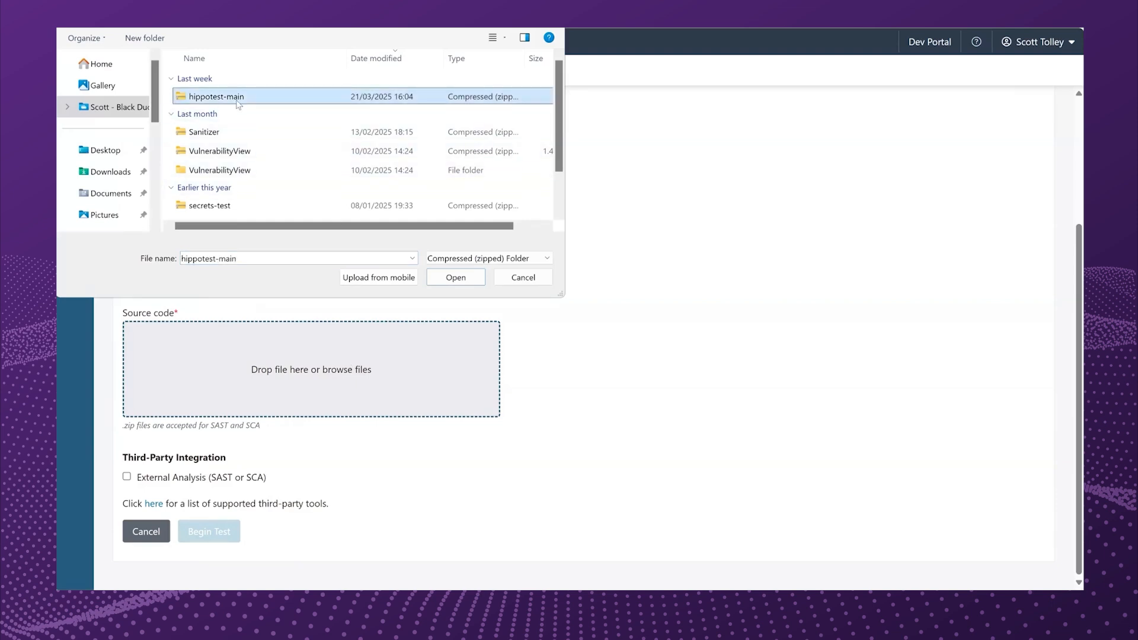
pyautogui.click(456, 277)
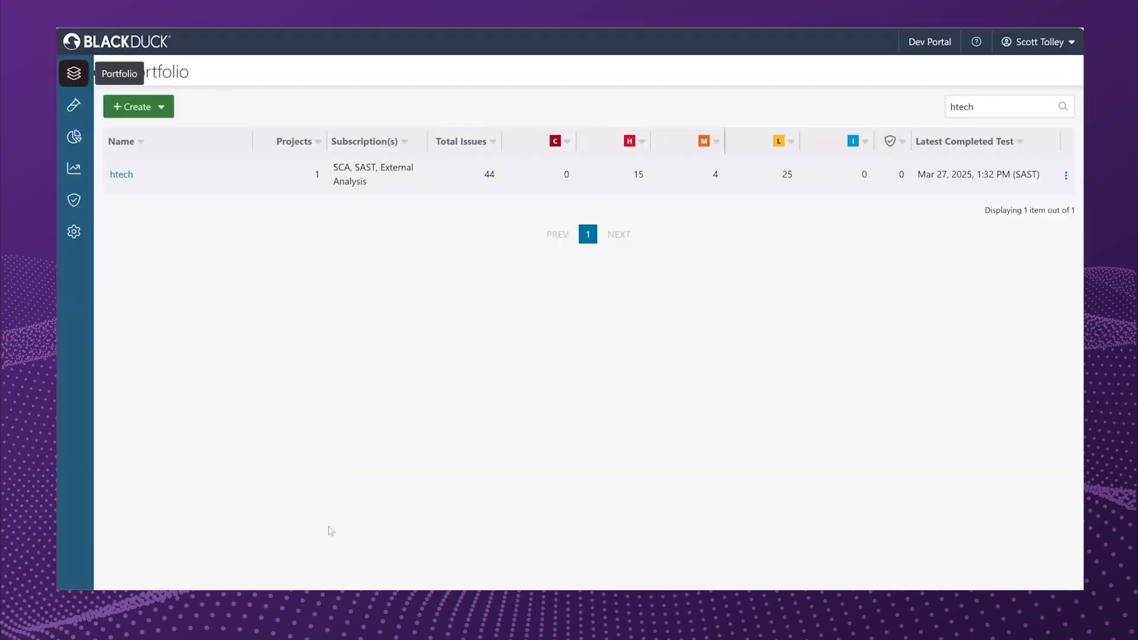
# Open the htech project's issues and filter them by location BlogCon and High severity.
pyautogui.click(117, 180)
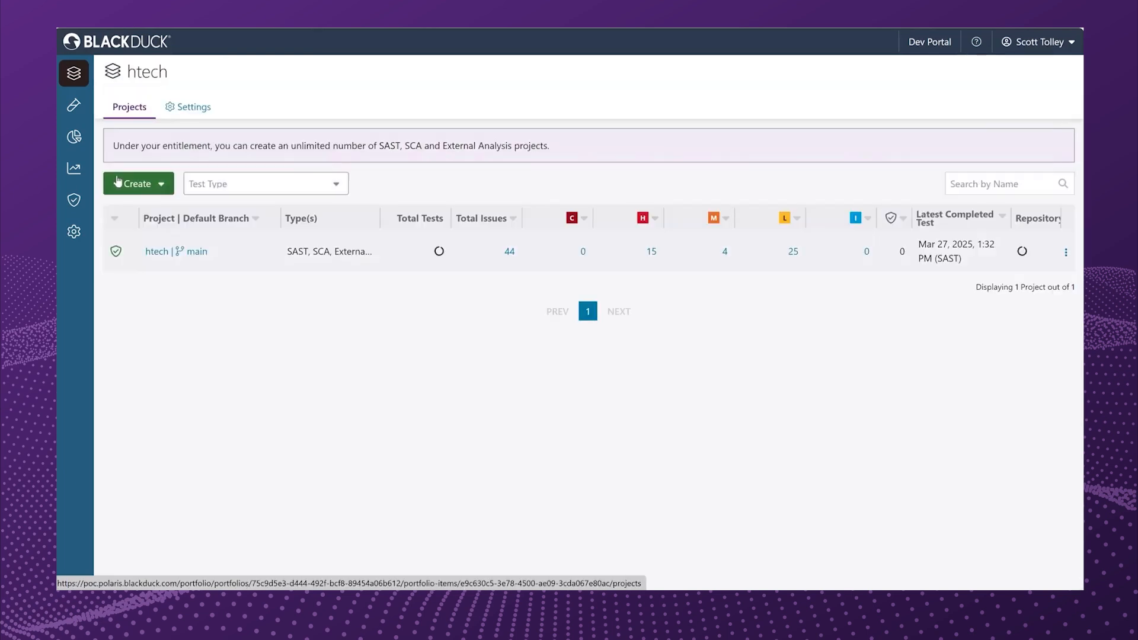
pyautogui.click(159, 251)
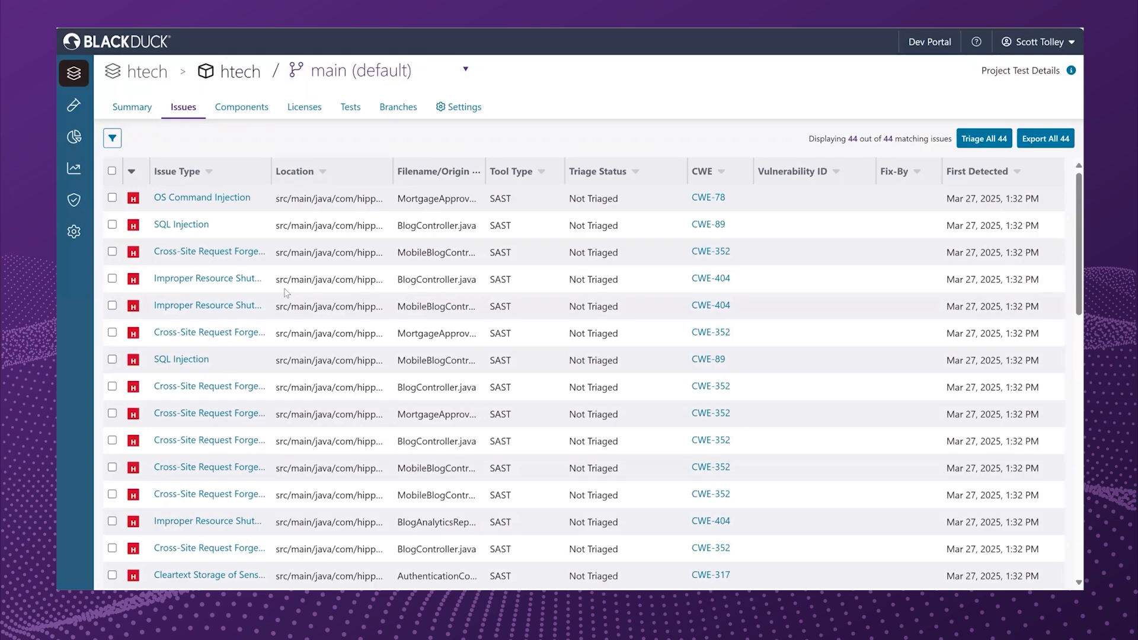
pyautogui.click(112, 139)
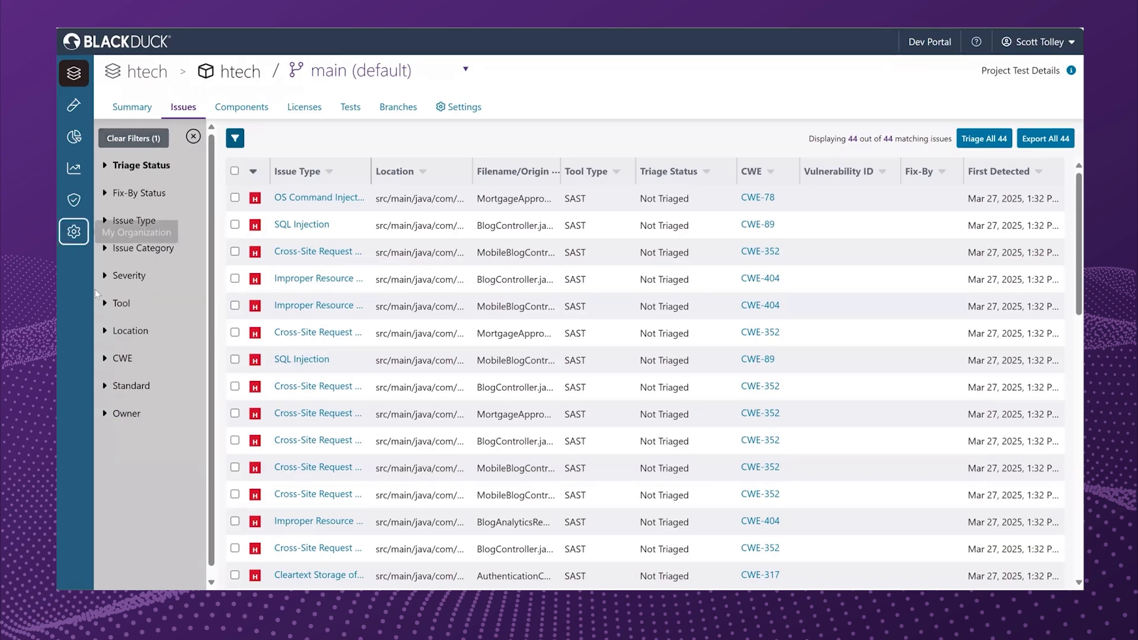
pyautogui.click(119, 339)
pyautogui.write('BlogC')
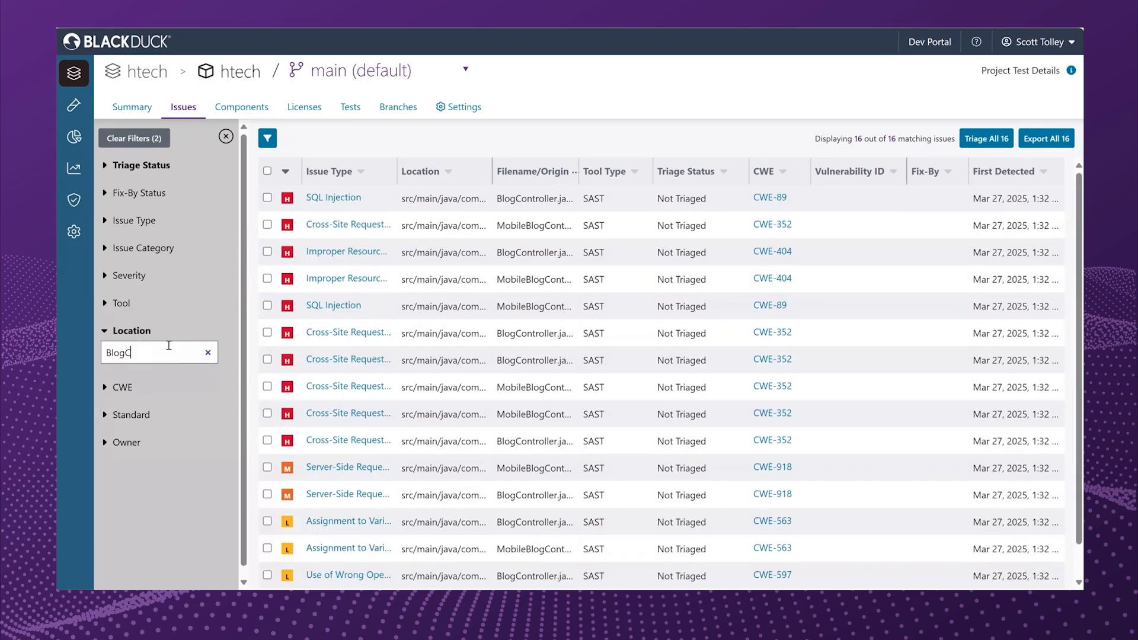
pyautogui.write('on')
pyautogui.click(104, 277)
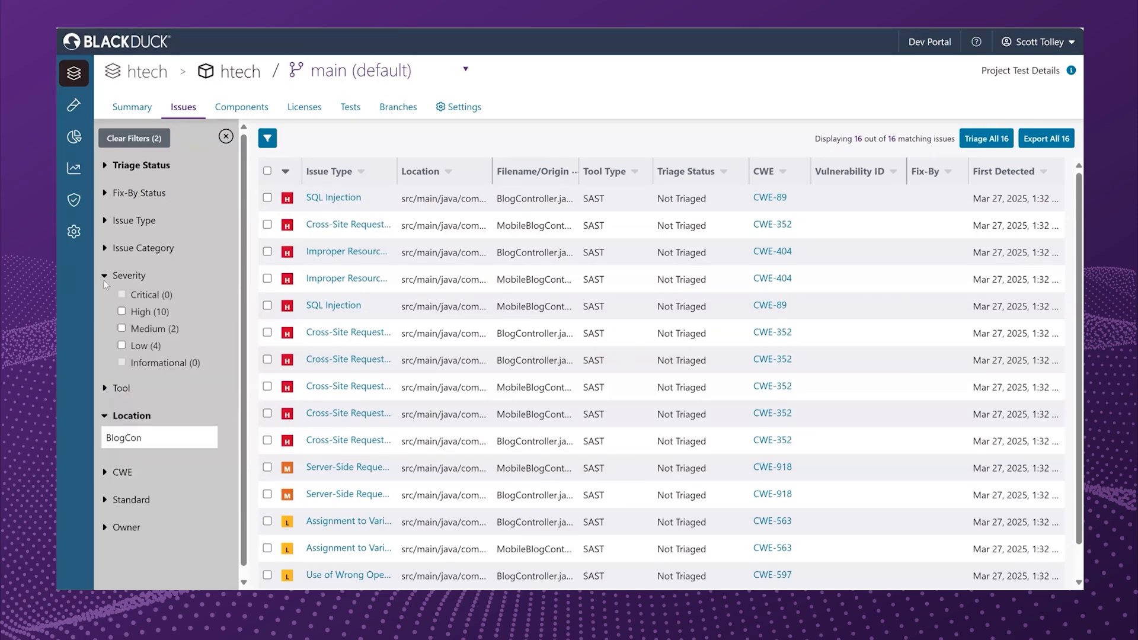
pyautogui.click(122, 311)
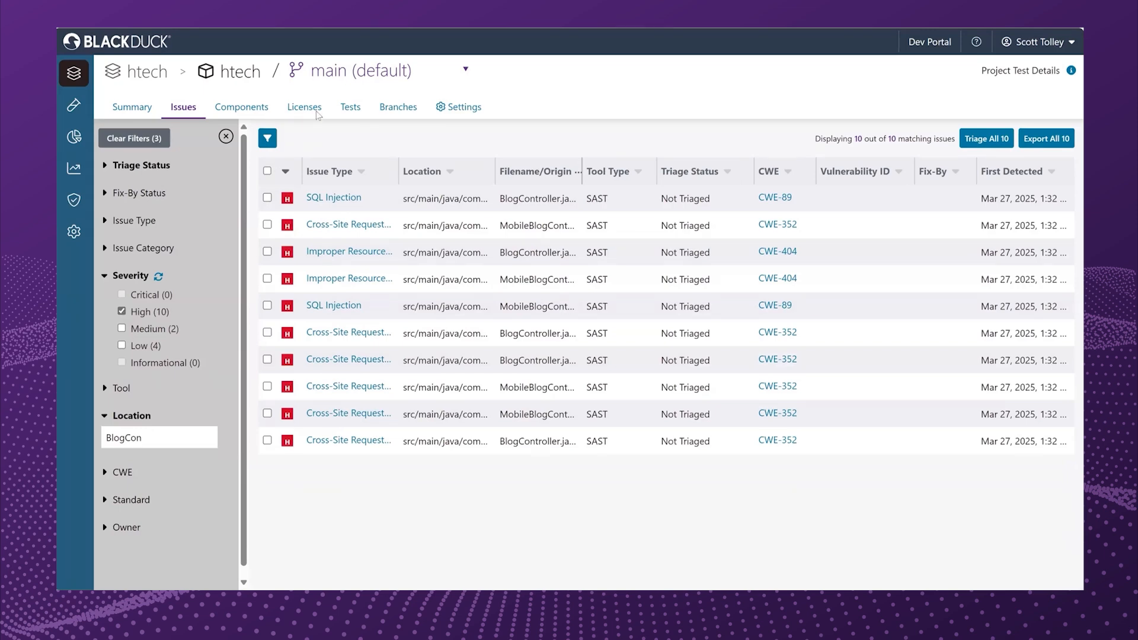
# Open the SQL Injection issue in BlogController.java and read its description and remediation details.
pyautogui.click(333, 198)
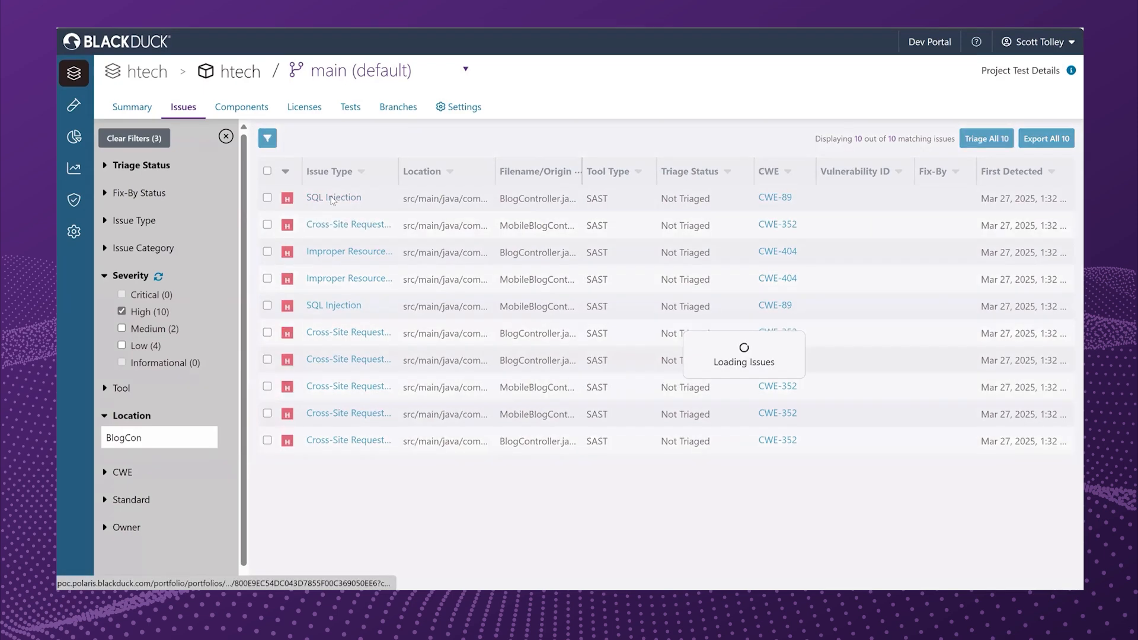
pyautogui.moveTo(652, 359); pyautogui.dragTo(655, 302)
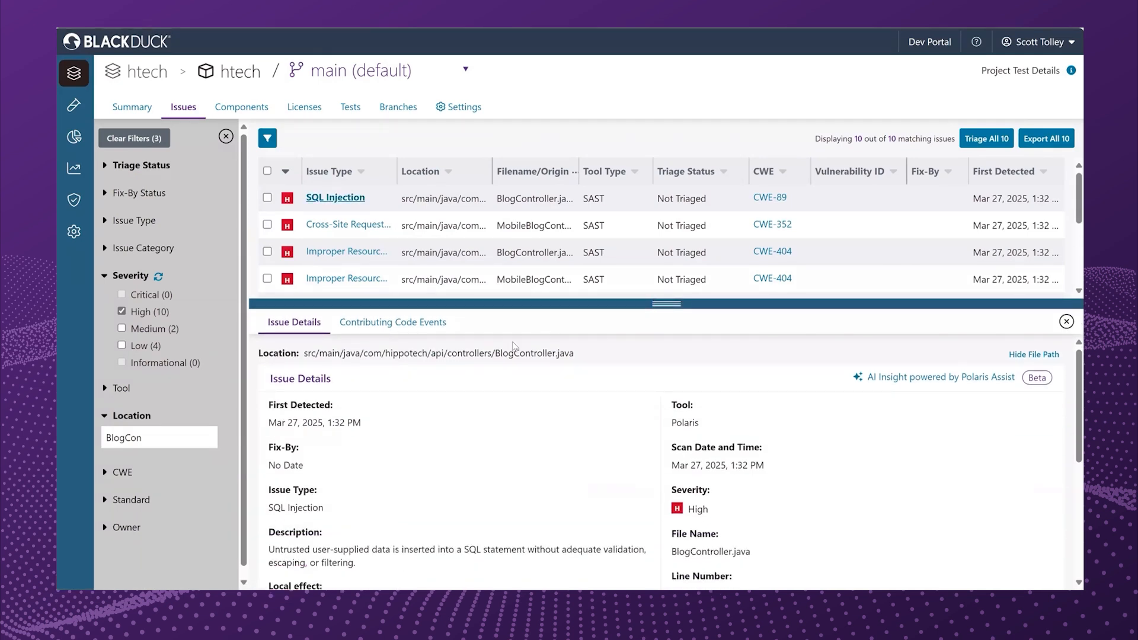
pyautogui.scroll(-3, 507, 394)
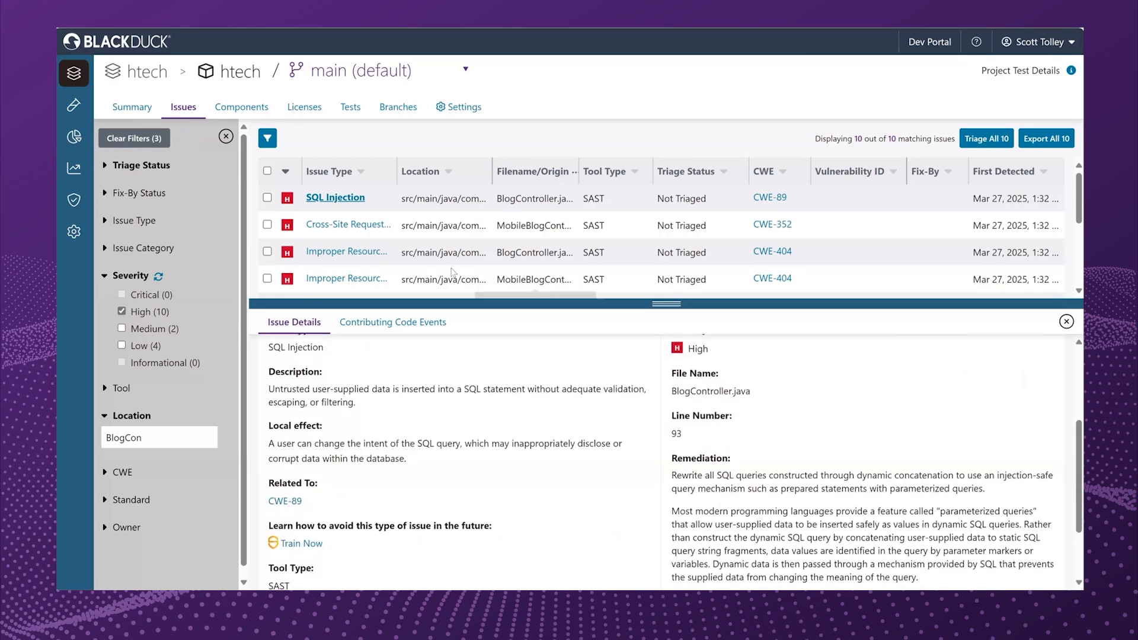
# Examine the SQL Injection issue's contributing code events and expand the evidence for the addSubscriberToBlogStatQueue call.
pyautogui.click(410, 329)
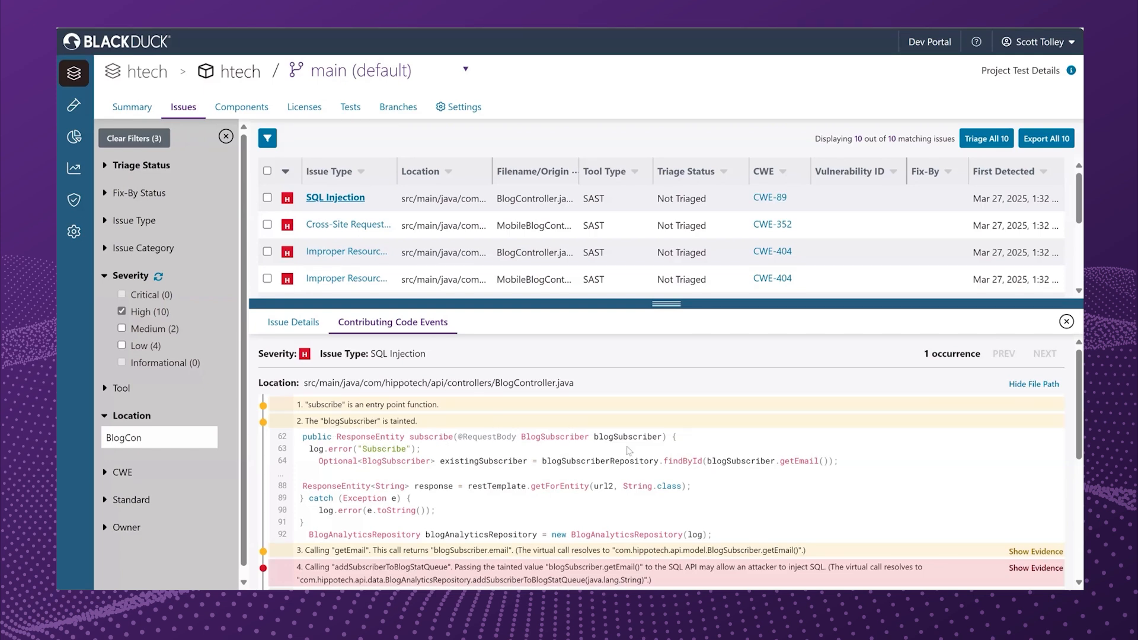
pyautogui.scroll(-3, 632, 462)
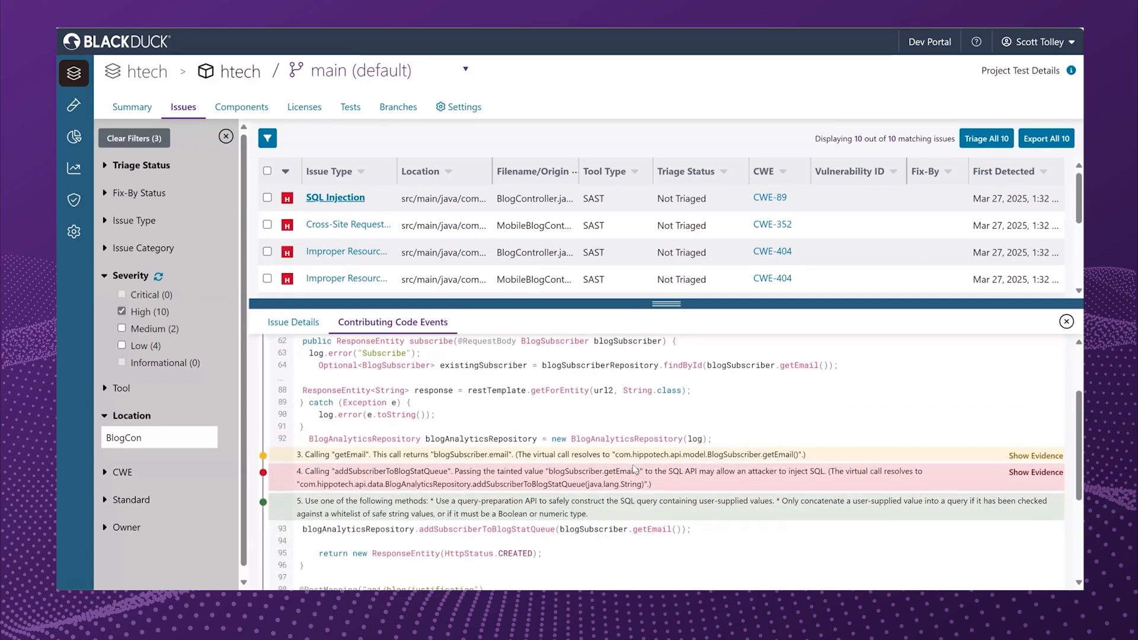
pyautogui.scroll(-1, 399, 403)
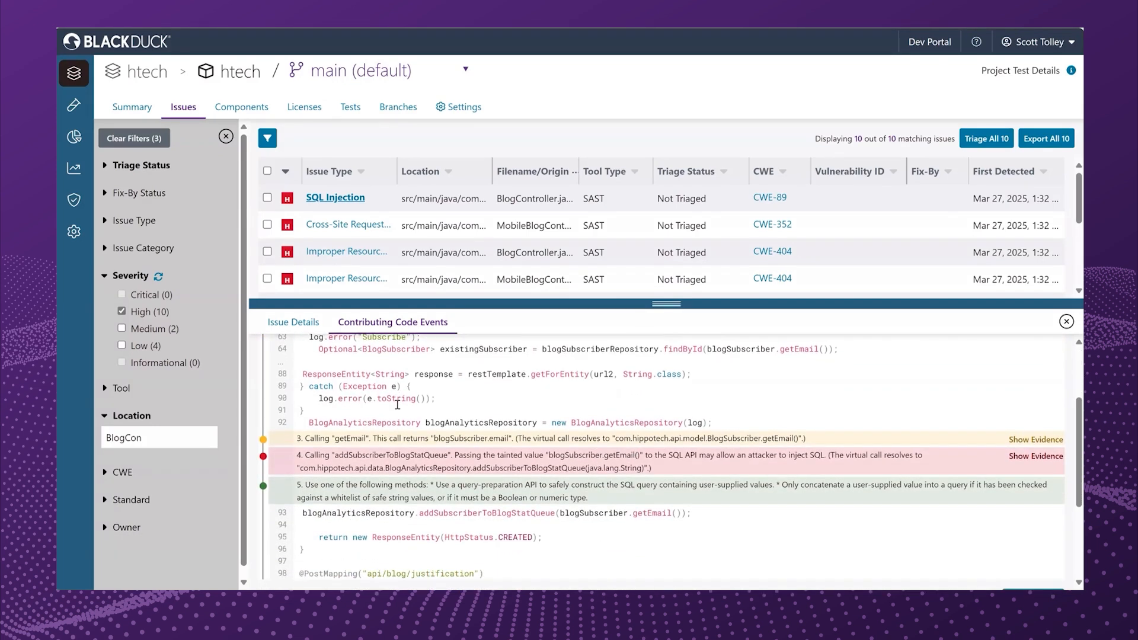
pyautogui.scroll(-1, 397, 404)
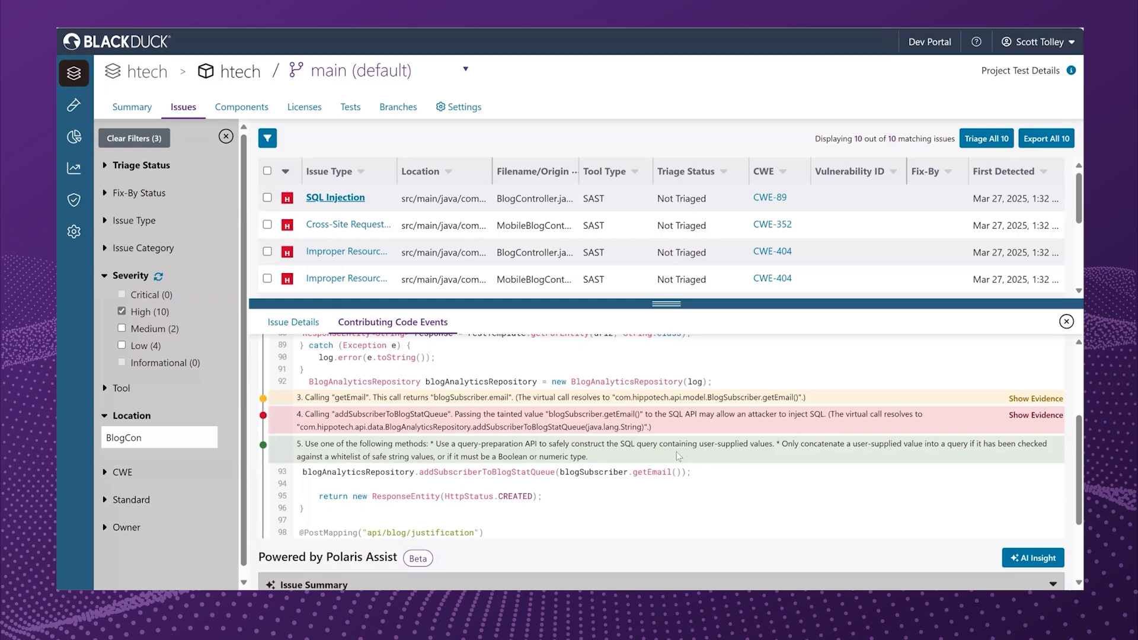
pyautogui.click(1044, 416)
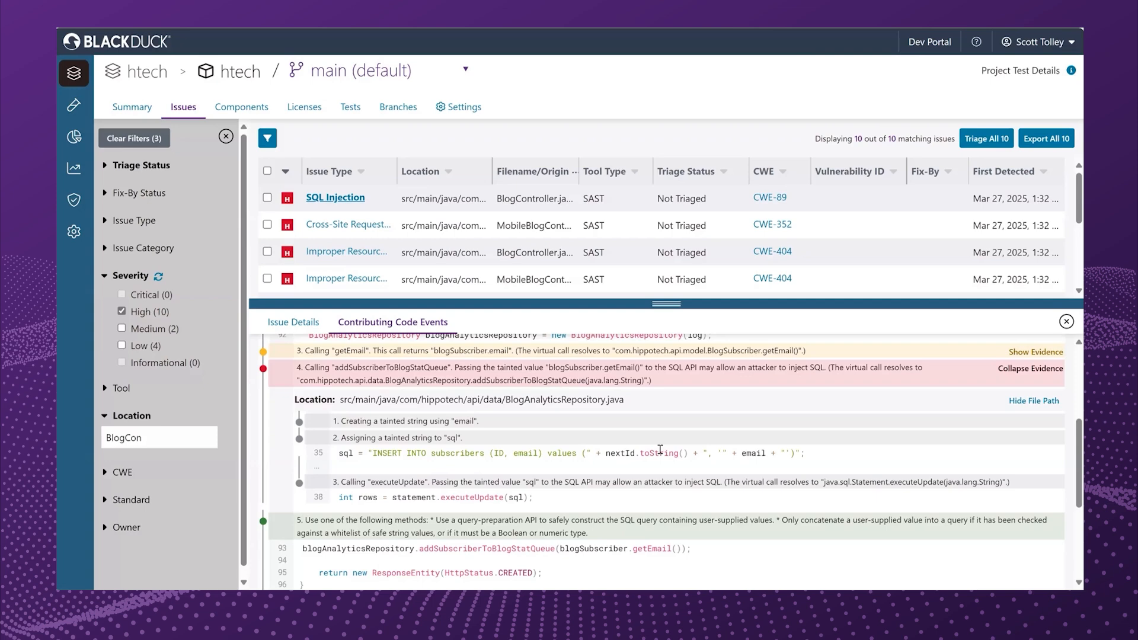
# Switch to Visual Studio Code, inspect the SQL Injection events on lines 35 and 38 of BlogAnalyticsRepository.java, and return to Polaris.
pyautogui.hotkey('alt', 'Tab')
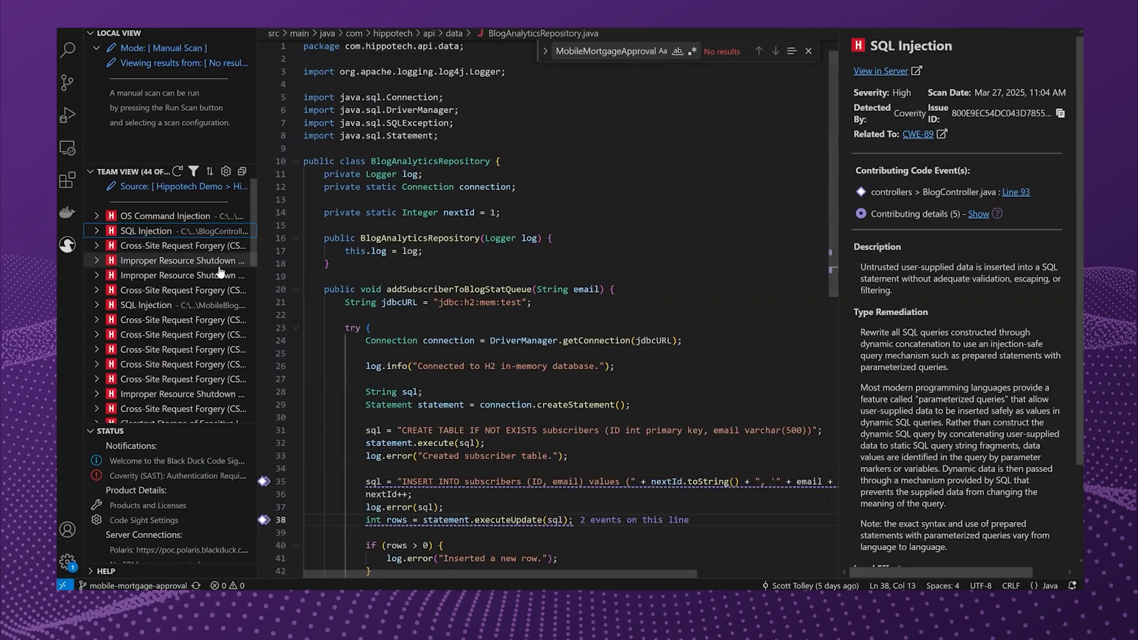
pyautogui.moveTo(220, 272)
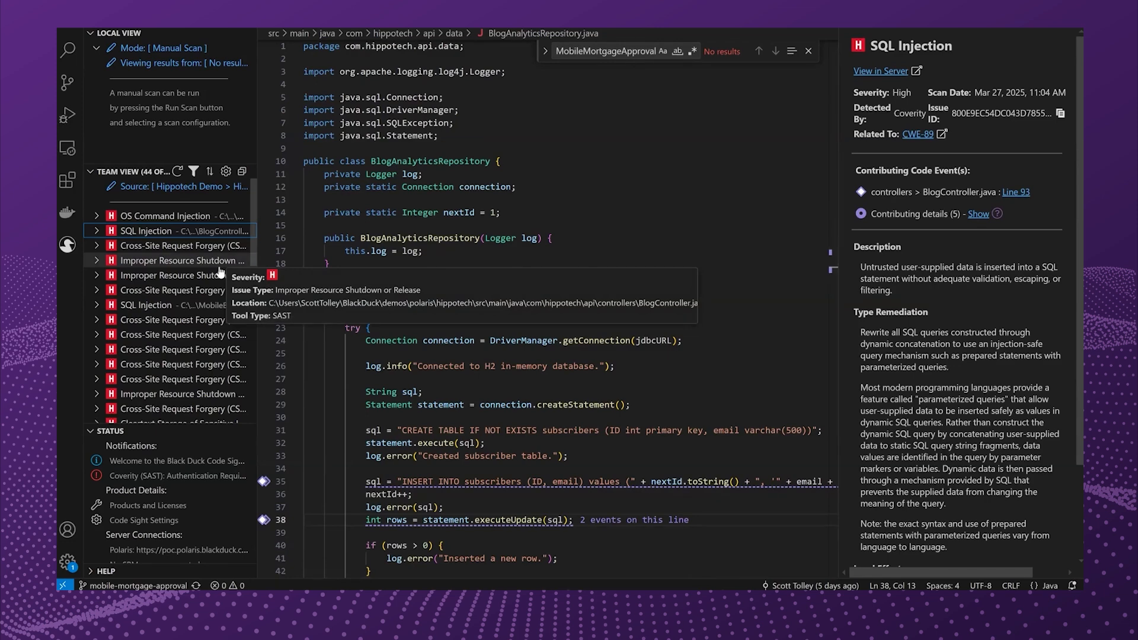
pyautogui.moveTo(374, 483)
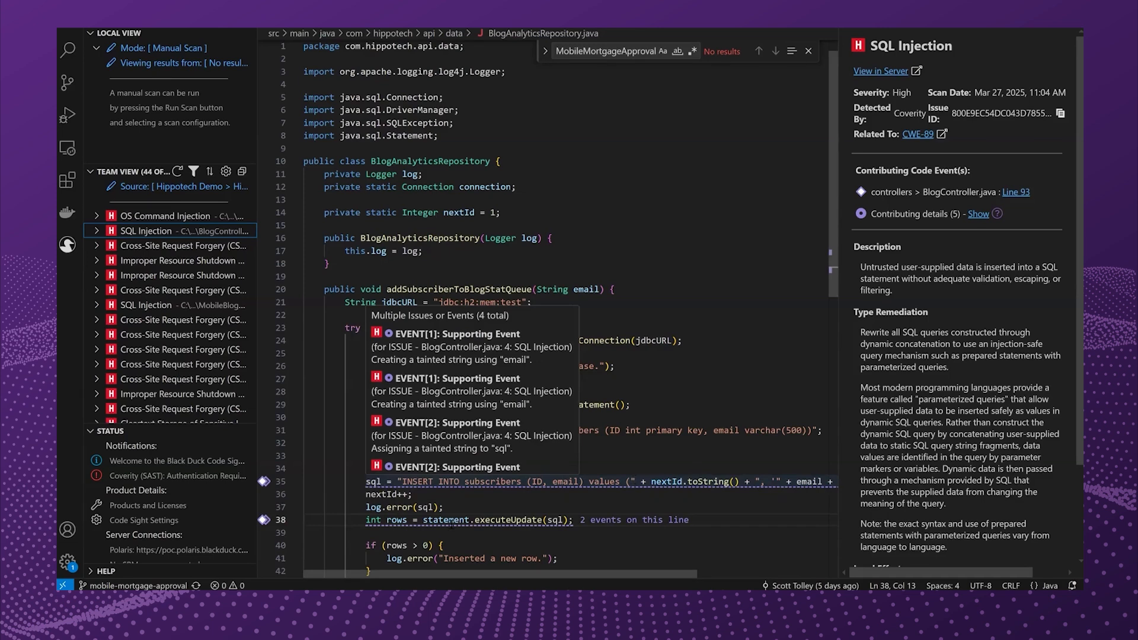
pyautogui.moveTo(444, 521)
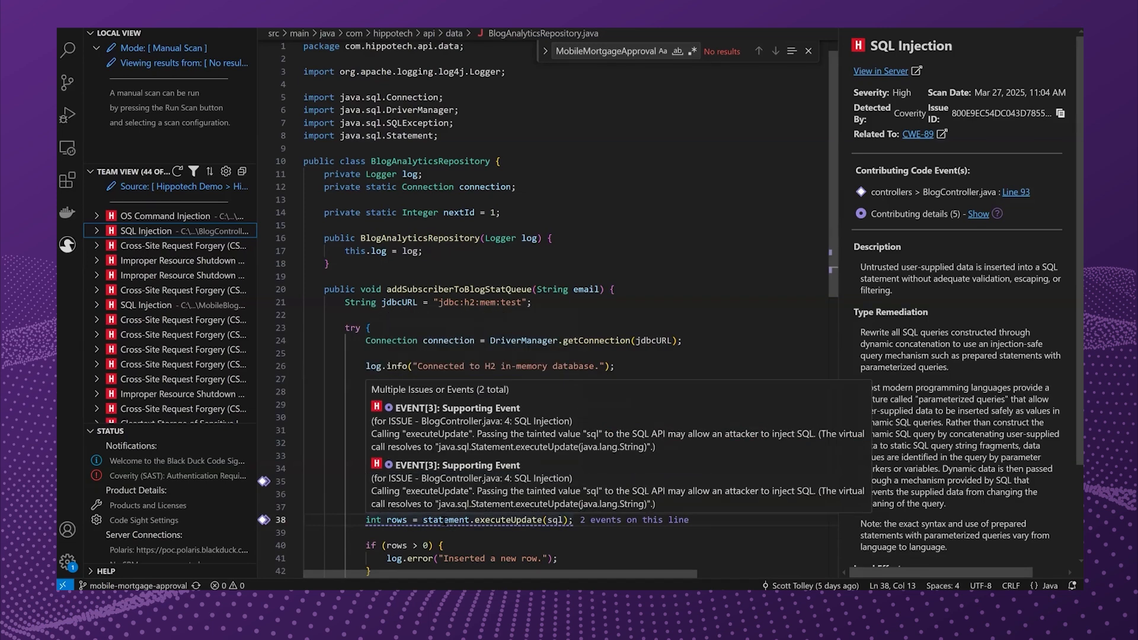
pyautogui.click(653, 276)
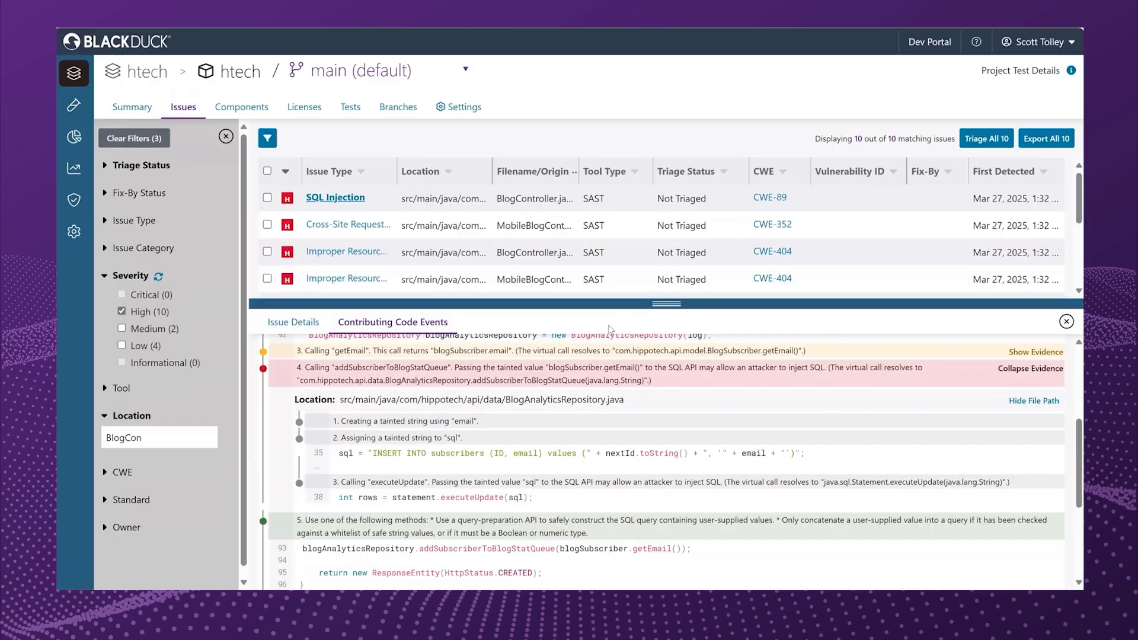
# Generate the Polaris Assist AI Insight for the SQL Injection issue.
pyautogui.scroll(-3, 468, 422)
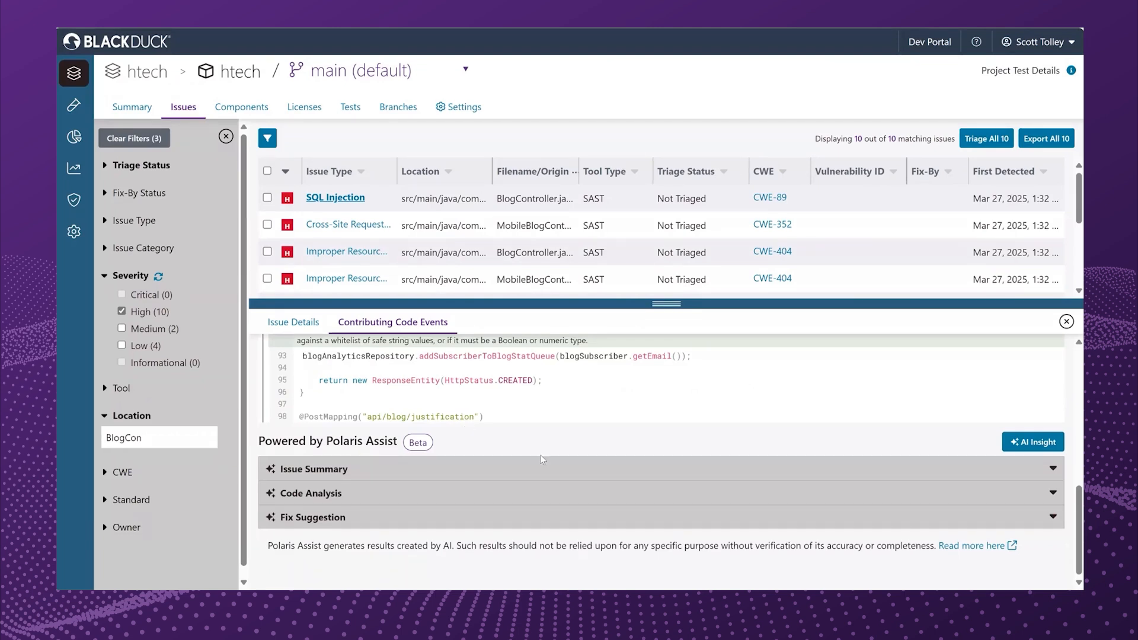
pyautogui.rightClick(1045, 444)
pyautogui.click(1043, 443)
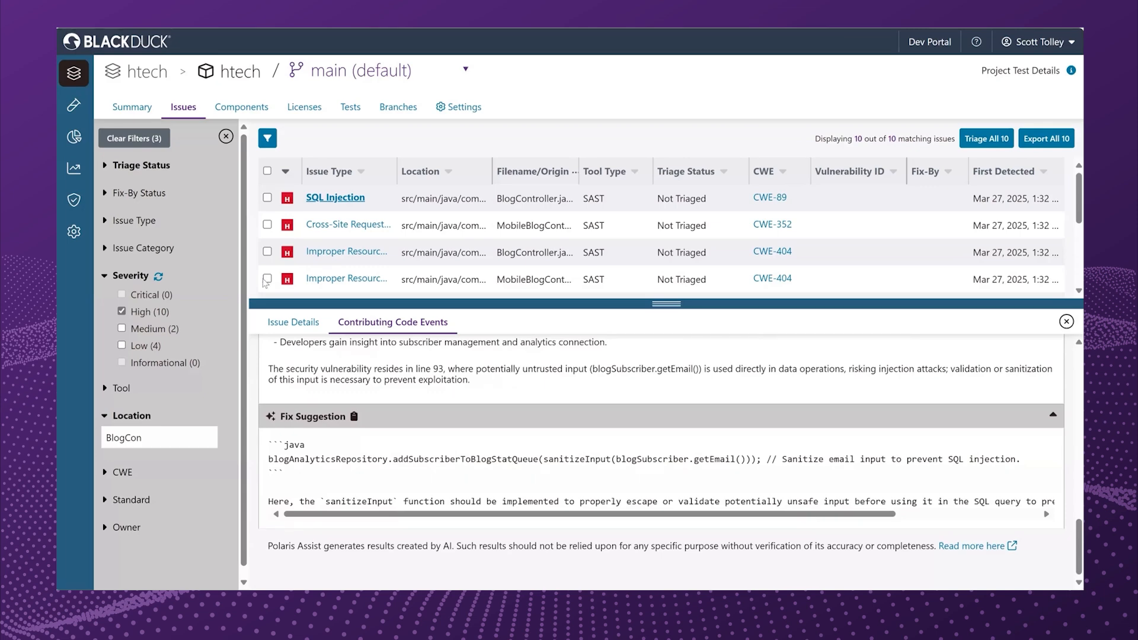
# Triage the SQL Injection issue in BlogController.java as Dismissed with the reason Intentional, and save the triage.
pyautogui.click(293, 323)
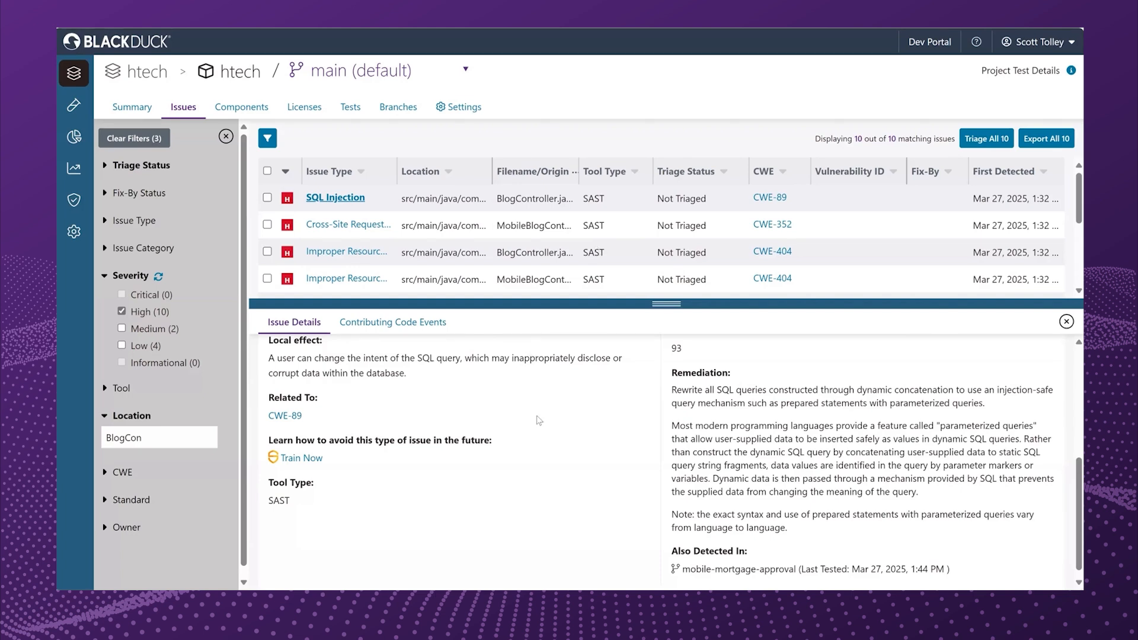
pyautogui.scroll(5, 539, 420)
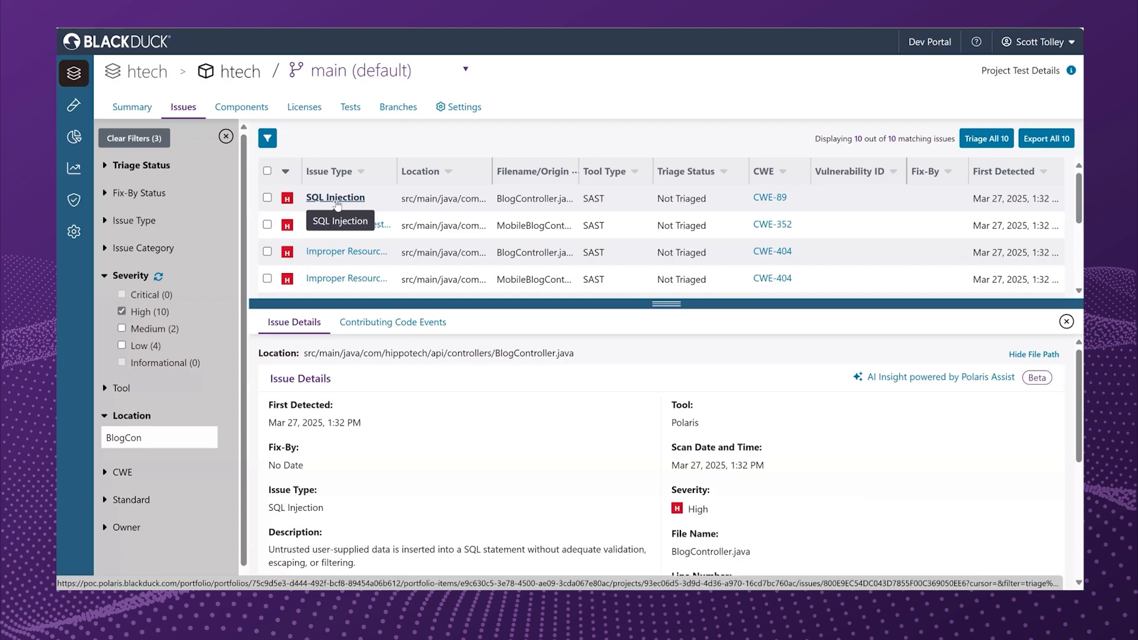
pyautogui.click(268, 199)
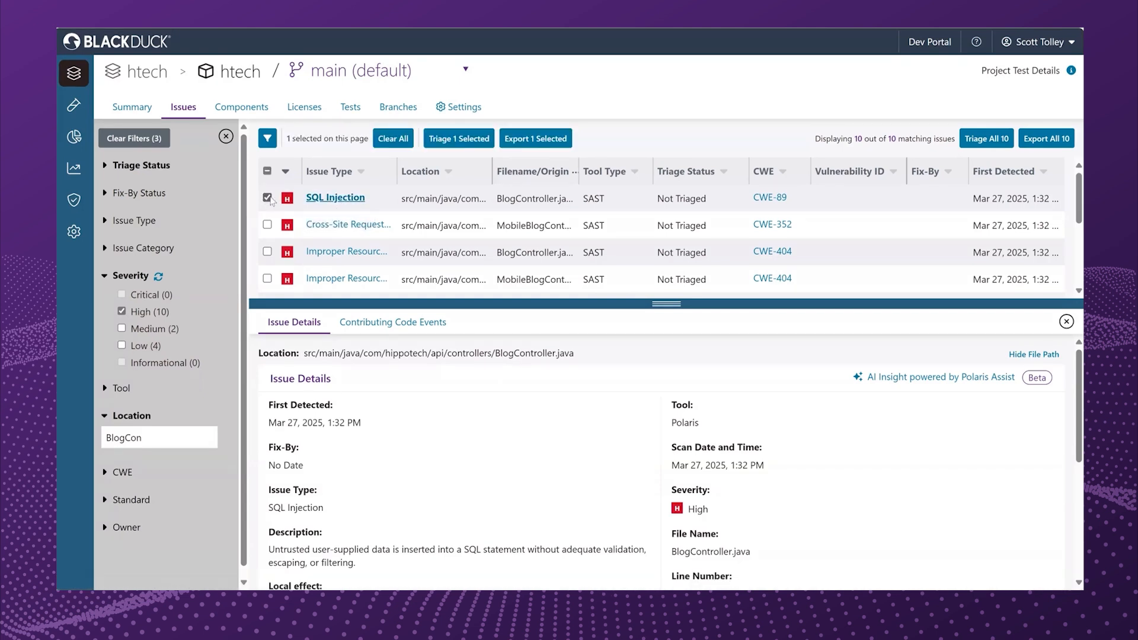
pyautogui.click(440, 142)
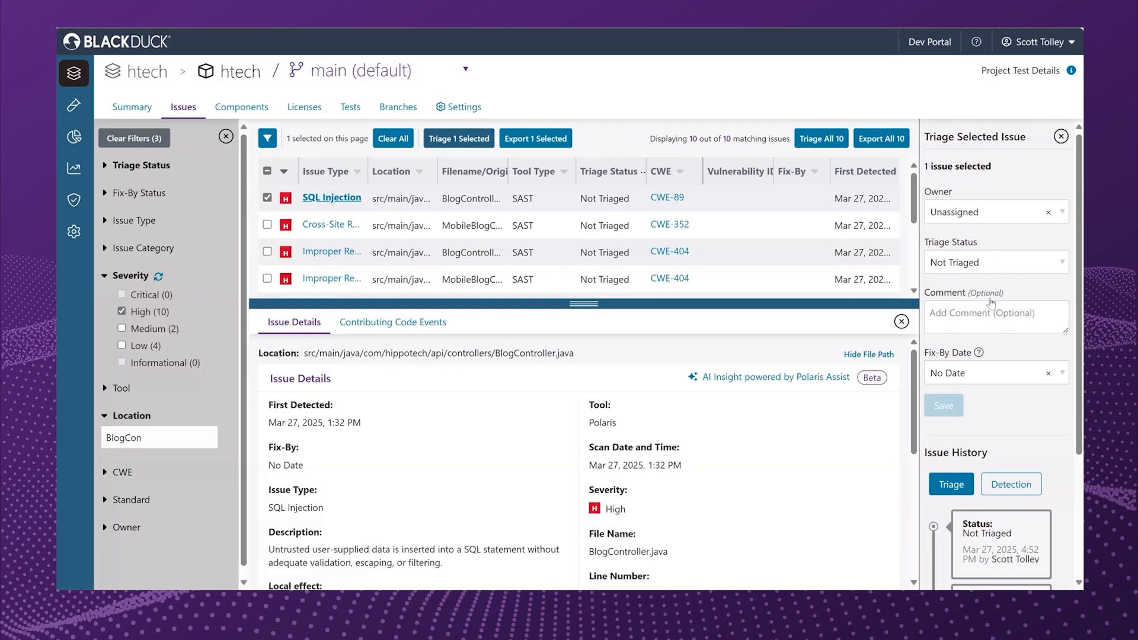
pyautogui.click(997, 266)
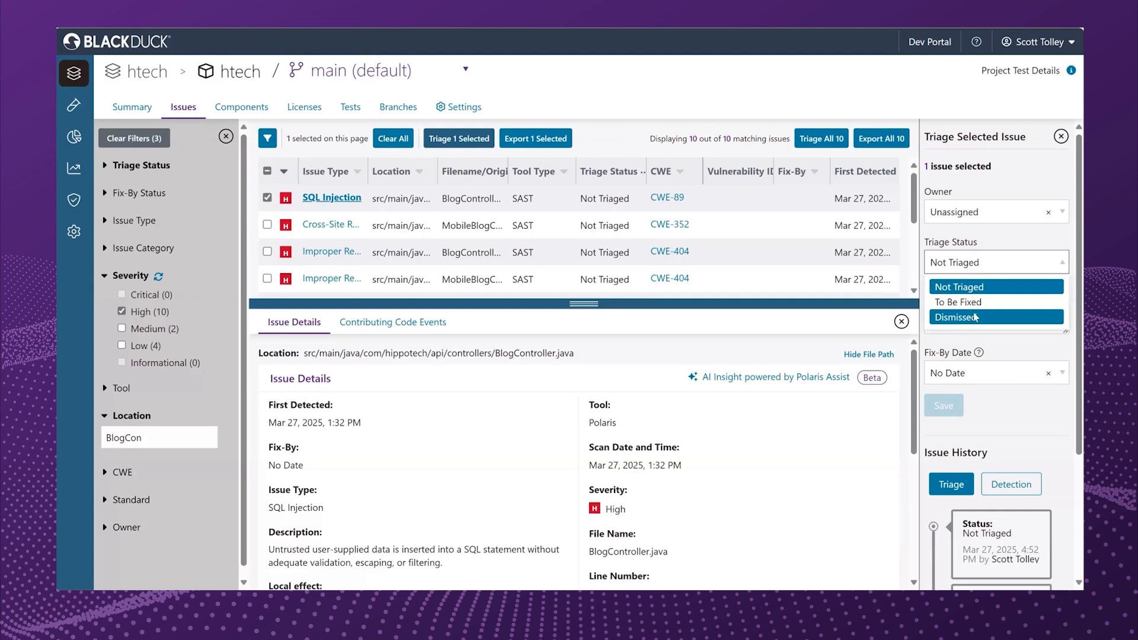
pyautogui.click(975, 318)
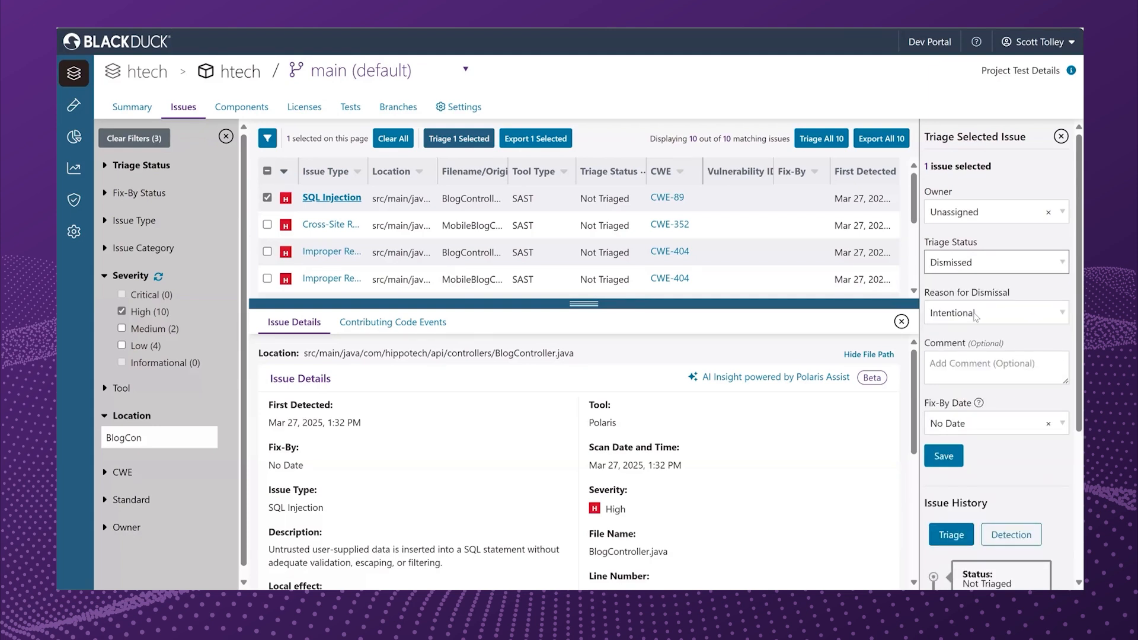
pyautogui.click(964, 370)
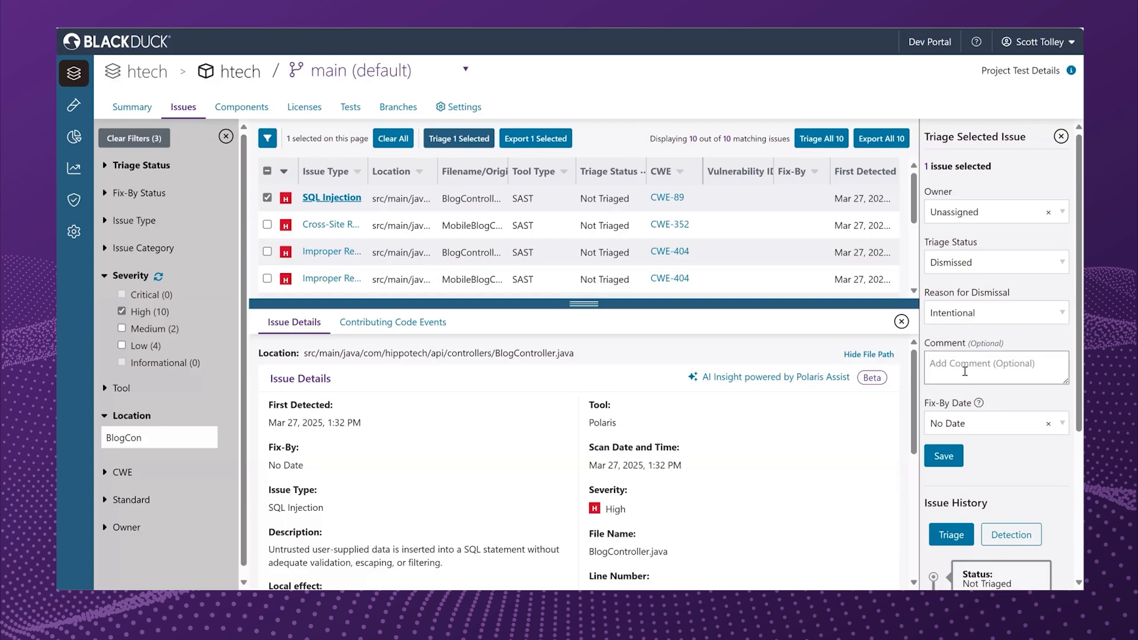
pyautogui.click(951, 455)
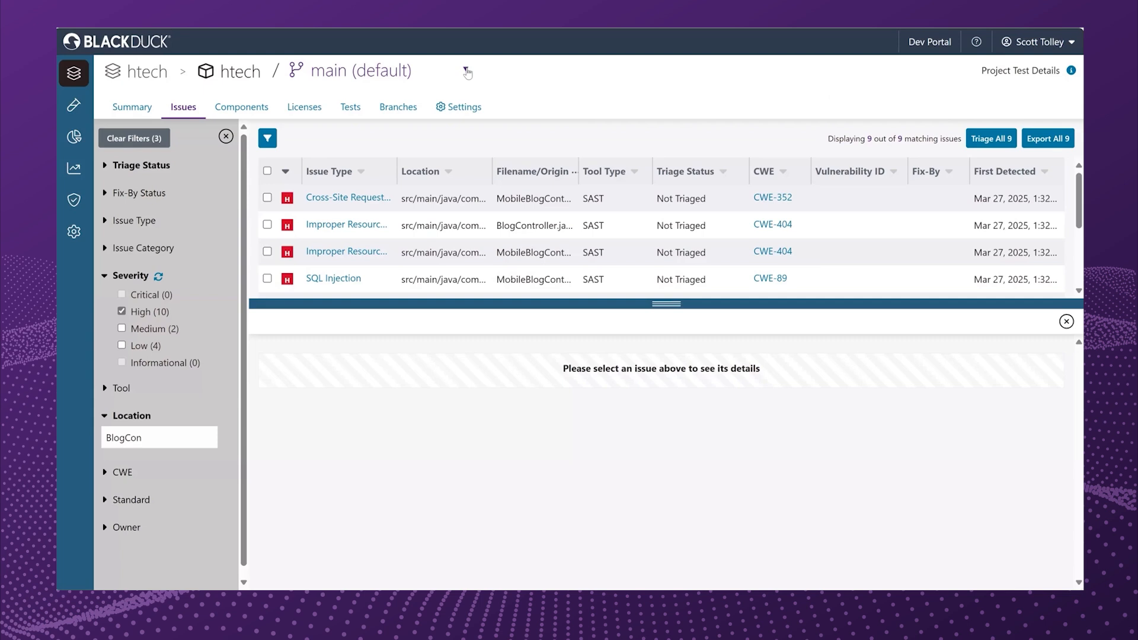
# Switch to the mobile-mortgage-approval branch and filter its issues to those found in this branch only.
pyautogui.click(468, 72)
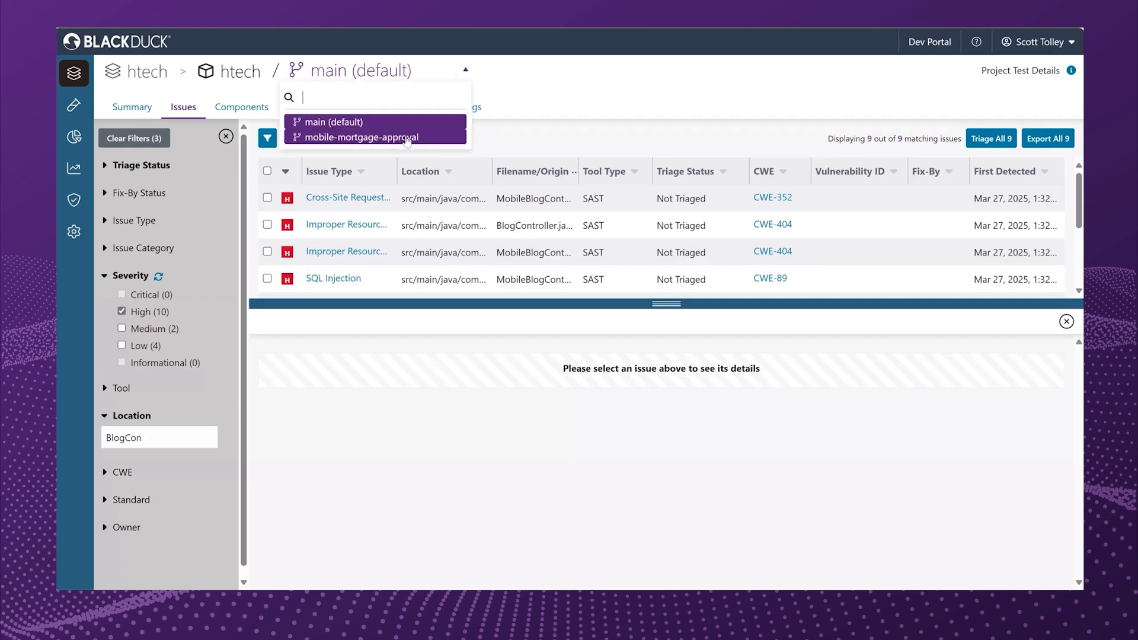
pyautogui.click(407, 138)
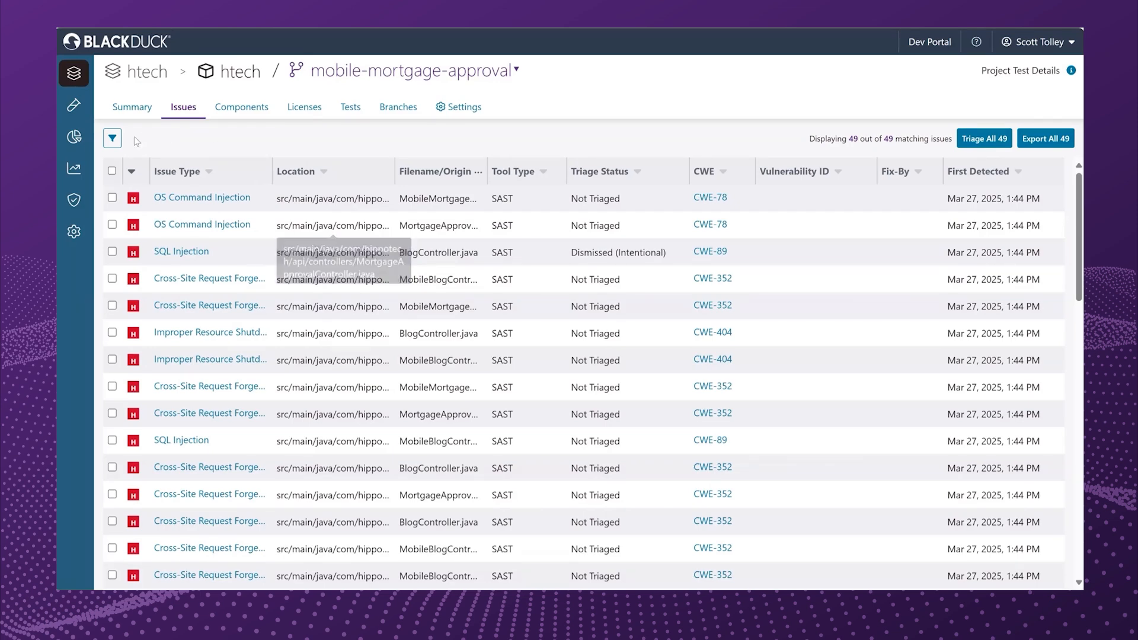
pyautogui.click(112, 138)
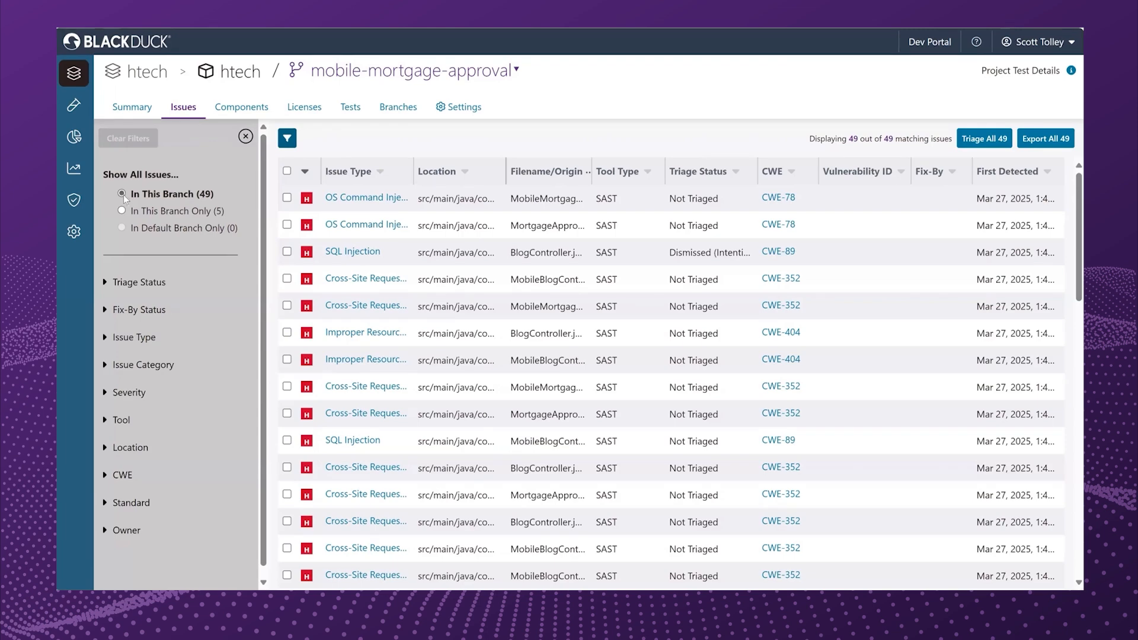
pyautogui.click(123, 211)
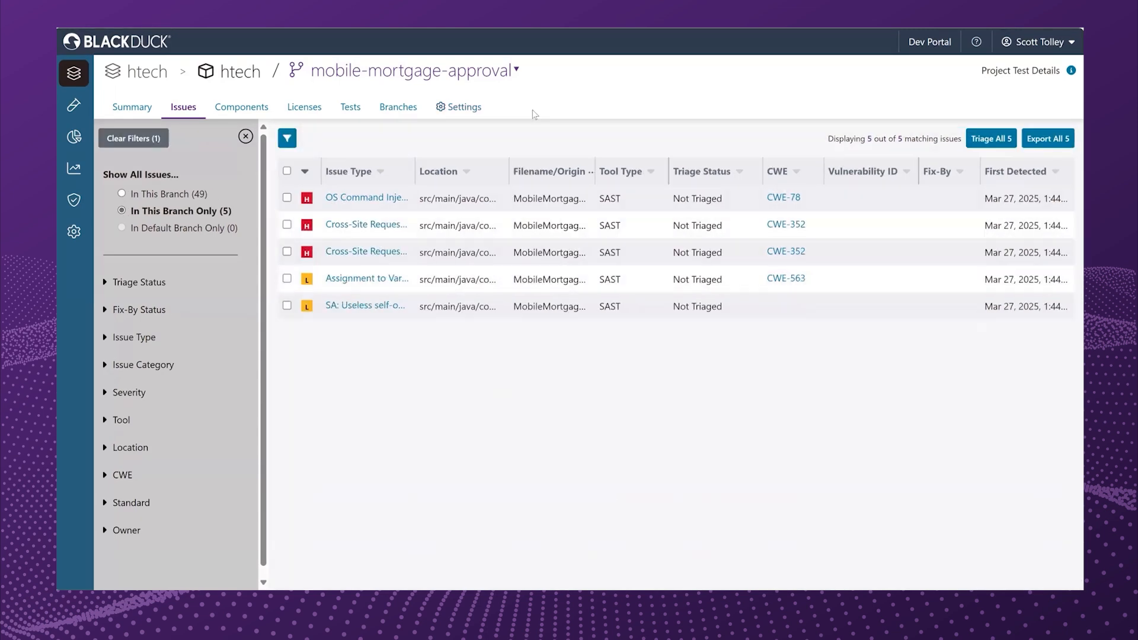